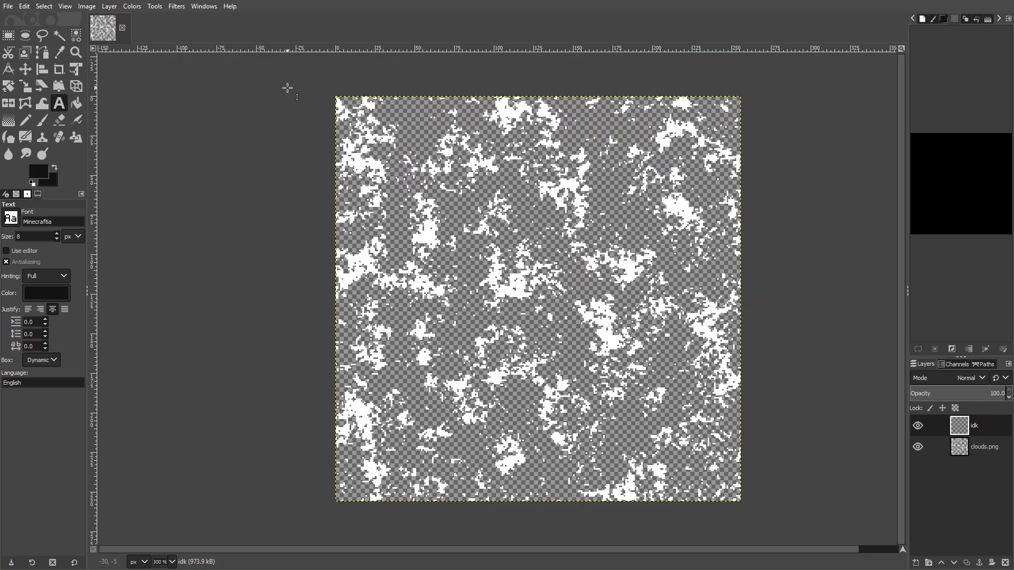
- Scale the clouds image up from 256×256 to 512×512 pixels
{"action": "left_click", "coordinate": [88, 6]}
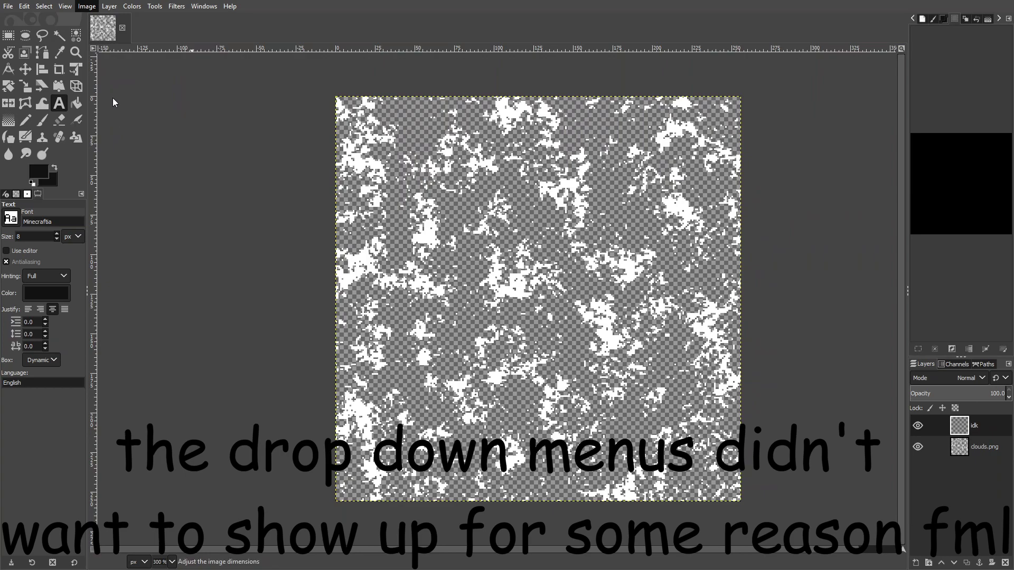
{"action": "key", "text": "Escape"}
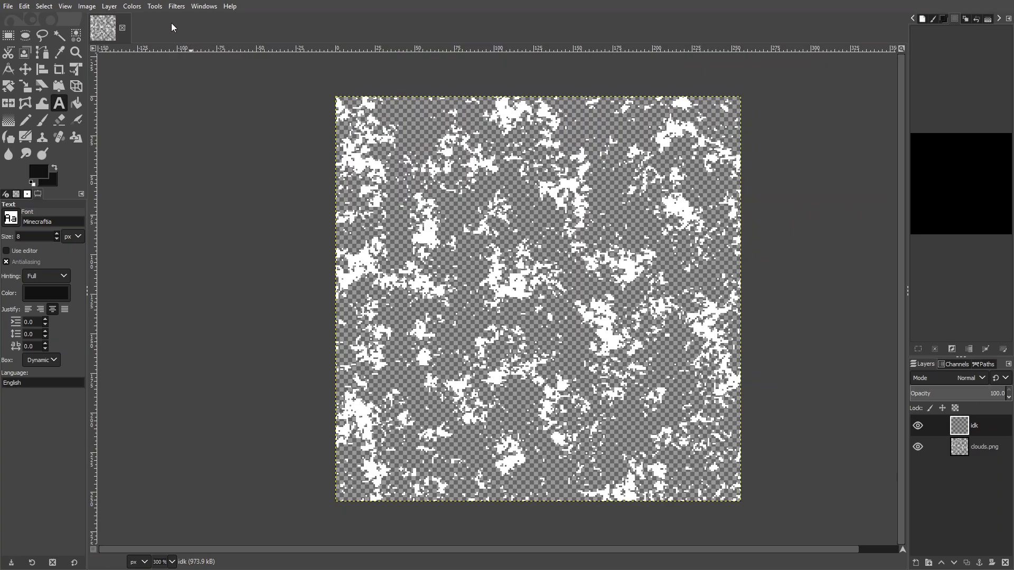
{"action": "left_click", "coordinate": [109, 7]}
{"action": "left_click", "coordinate": [89, 9]}
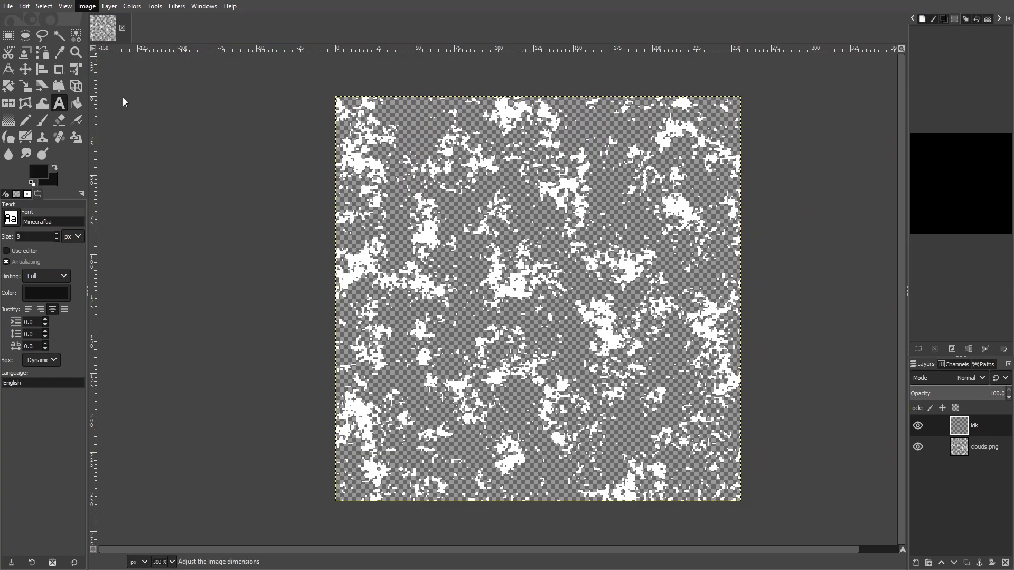
{"action": "left_click", "coordinate": [115, 148]}
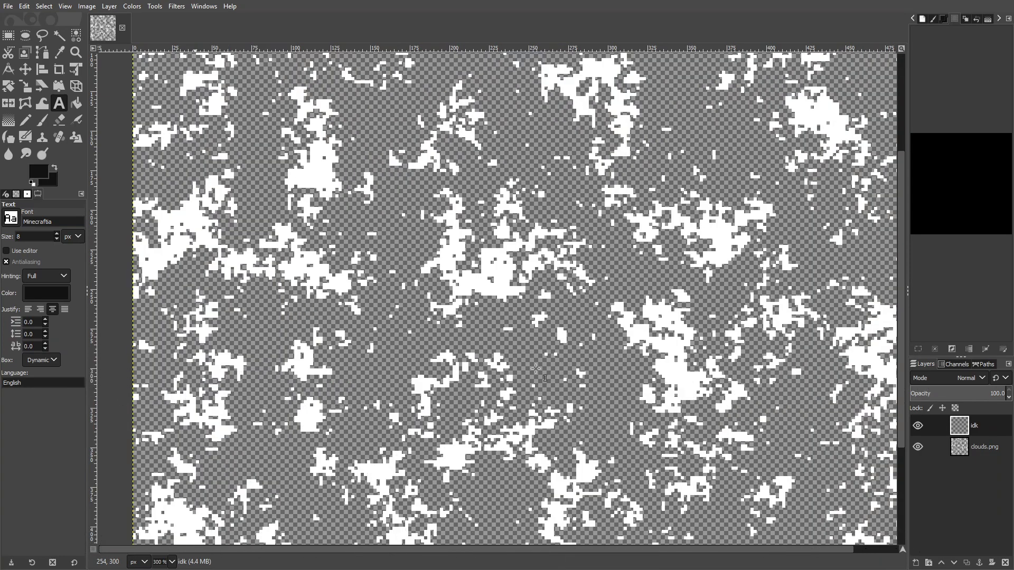
- Start a Minecraftia size-8 text box at the top-left corner of the upscaled clouds
{"action": "key", "text": "minus"}
{"action": "key", "text": "minus"}
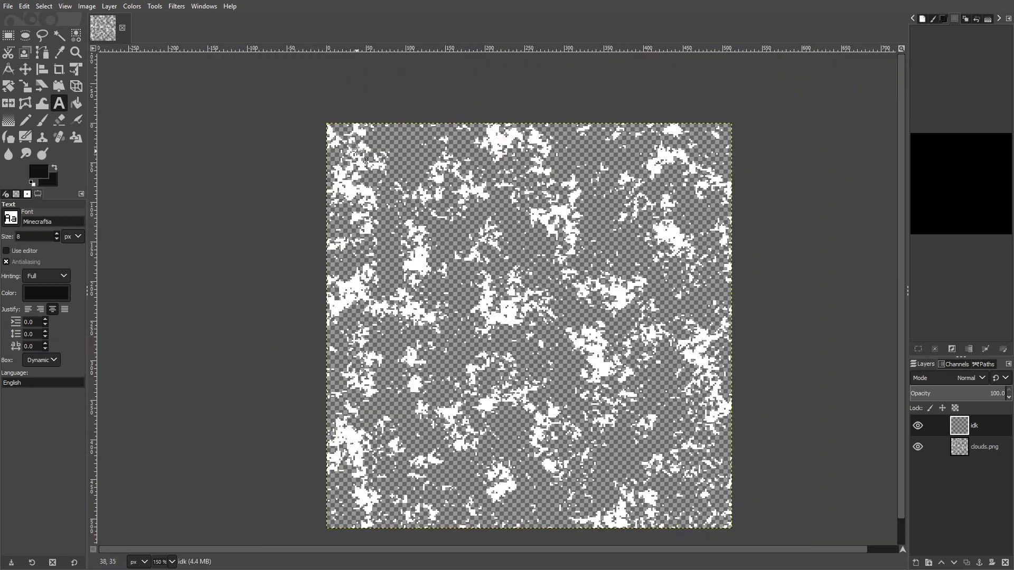
{"action": "key", "text": "plus"}
{"action": "key", "text": "plus"}
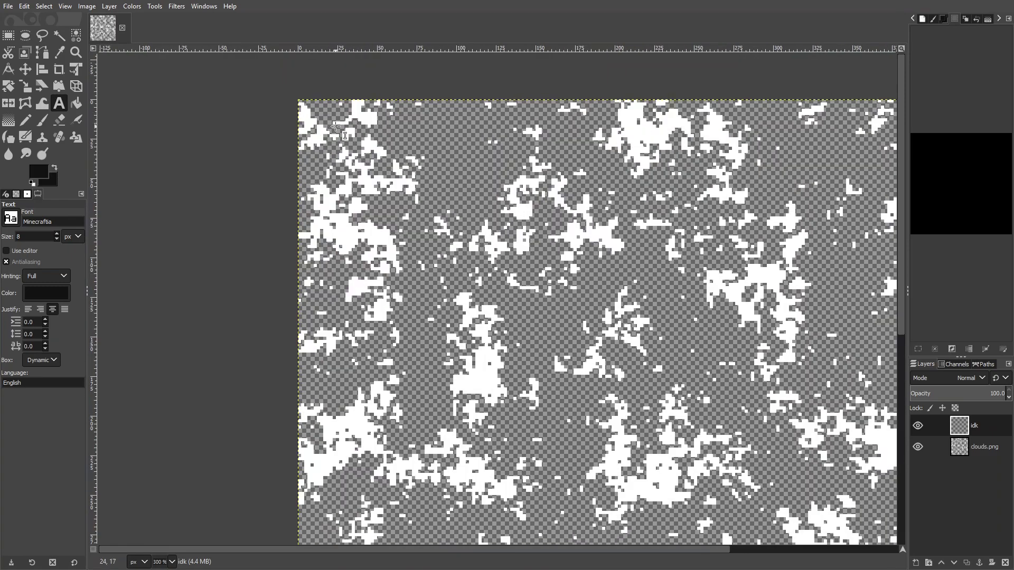
{"action": "left_click", "coordinate": [314, 112]}
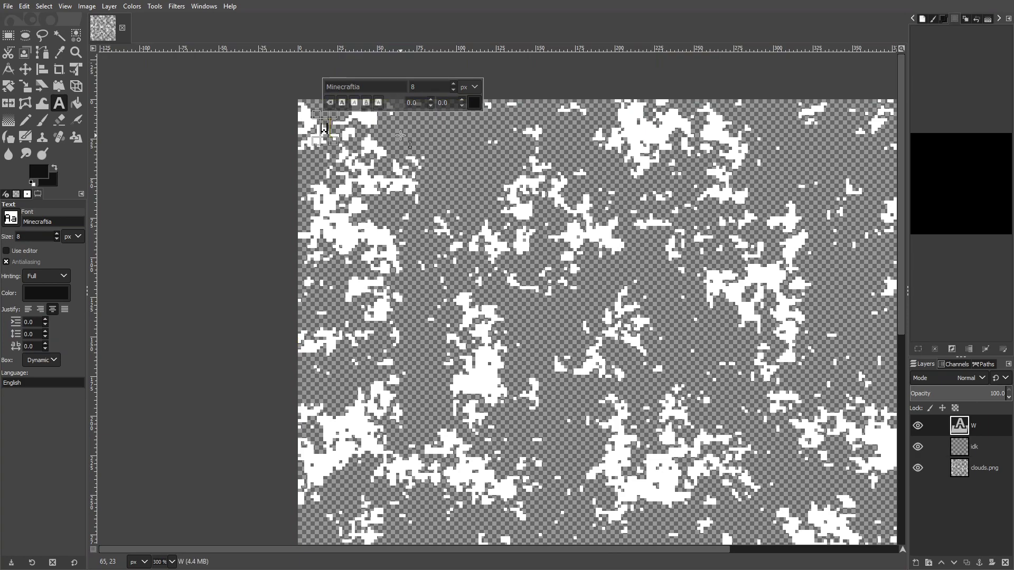
- Type 'WHERE' and 'I ASKED' on two lines, then export over clouds.png
{"action": "type", "text": "Here"}
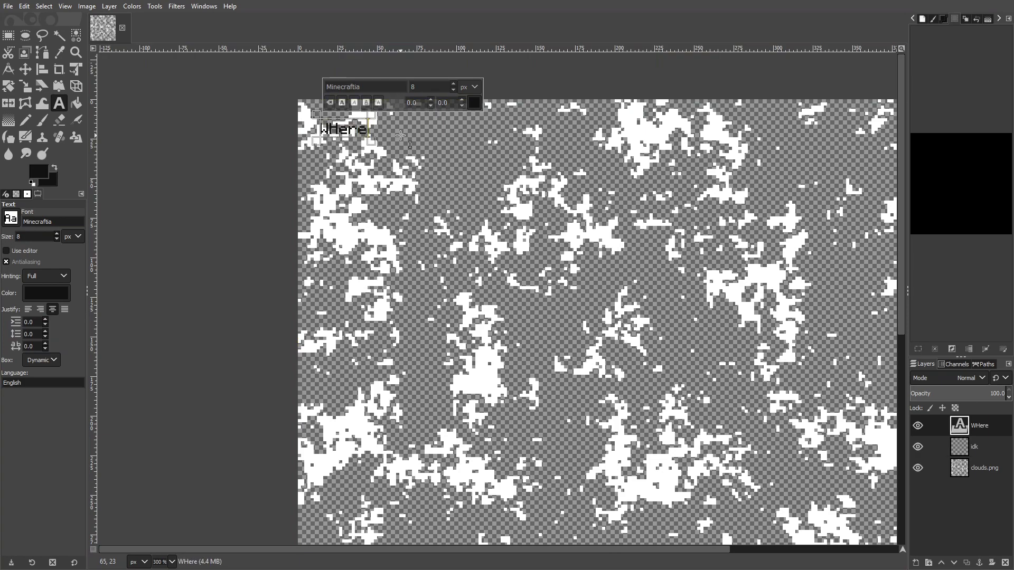
{"action": "key", "text": "BackSpace"}
{"action": "key", "text": "BackSpace"}
{"action": "key", "text": "BackSpace"}
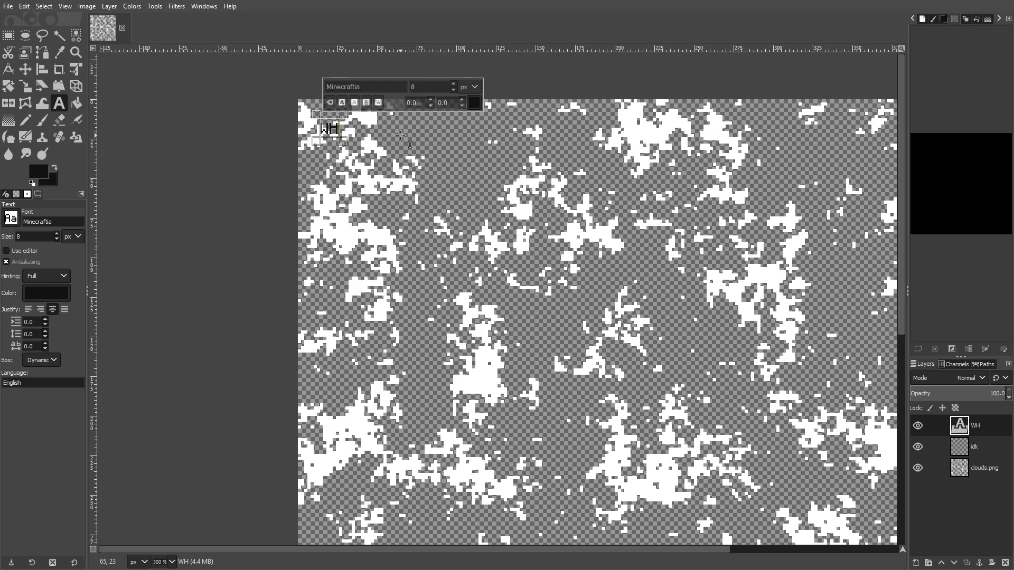
{"action": "type", "text": "ERE"}
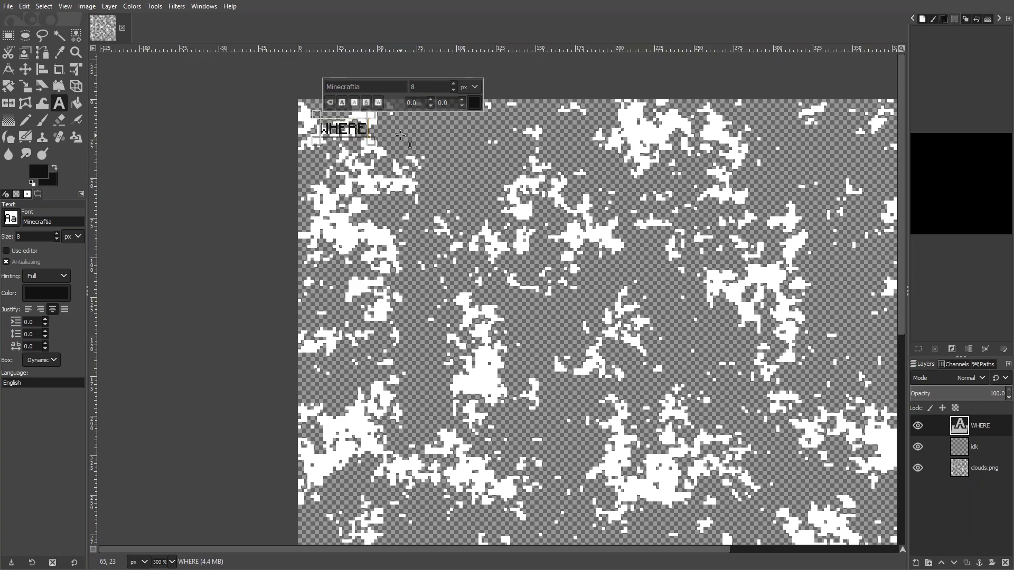
{"action": "type", "text": " i"}
{"action": "key", "text": "BackSpace"}
{"action": "type", "text": "I"}
{"action": "key", "text": "BackSpace"}
{"action": "key", "text": "BackSpace"}
{"action": "key", "text": "Return"}
{"action": "type", "text": "I"}
{"action": "type", "text": " ASKED"}
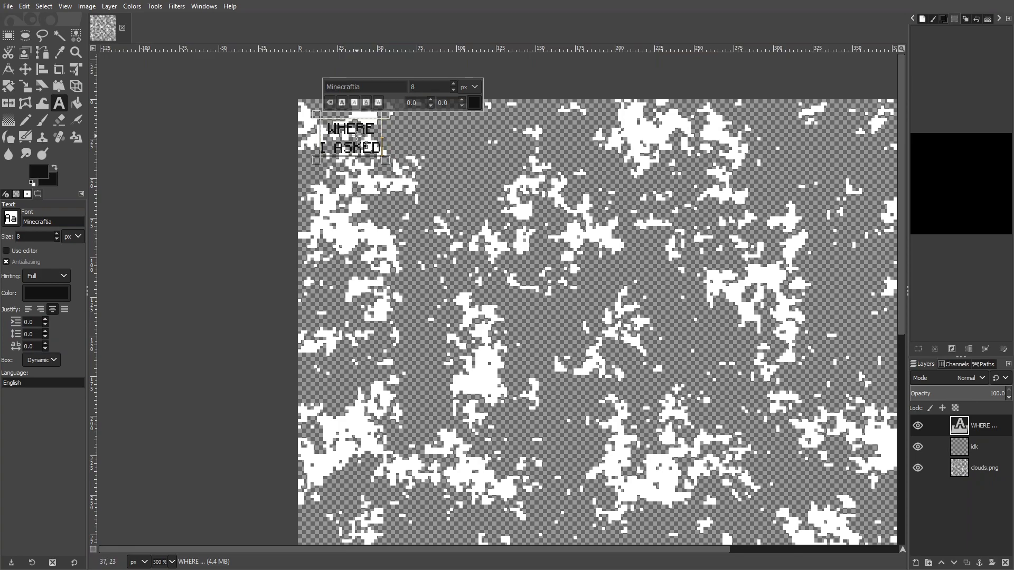
{"action": "left_click", "coordinate": [8, 8]}
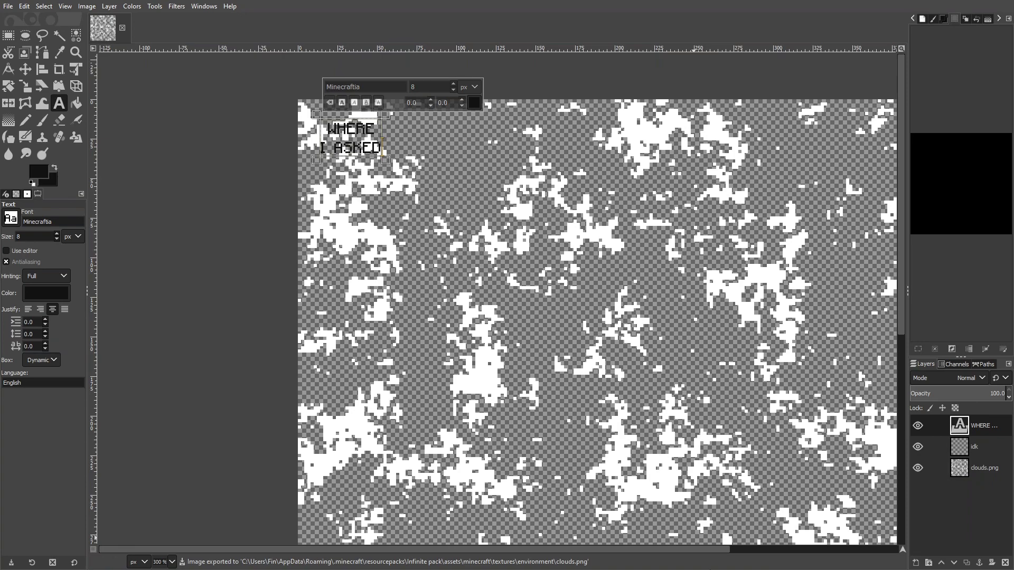
- In Explorer, open Infinite pack > assets > minecraft > textures > environment to find clouds.png
{"action": "key", "text": "alt+Tab"}
{"action": "scroll", "coordinate": [194, 380], "scroll_direction": "down", "scroll_amount": 2}
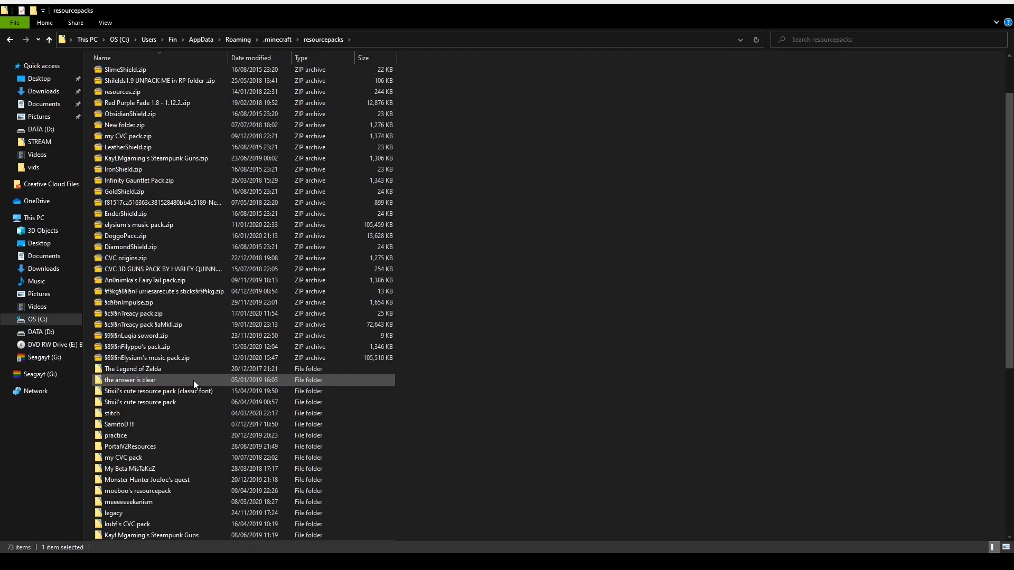
{"action": "scroll", "coordinate": [193, 381], "scroll_direction": "down", "scroll_amount": 3}
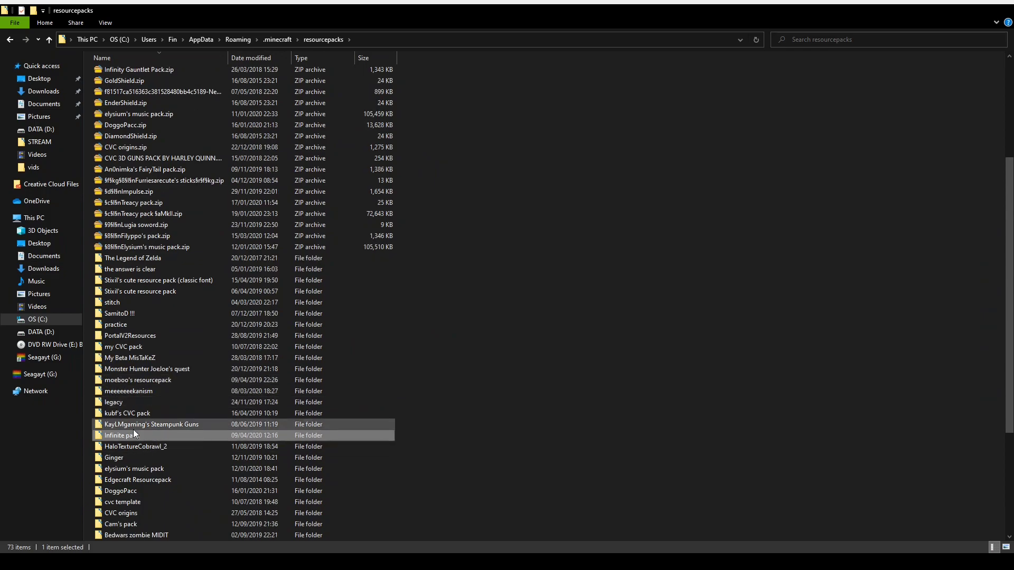
{"action": "double_click", "coordinate": [144, 435]}
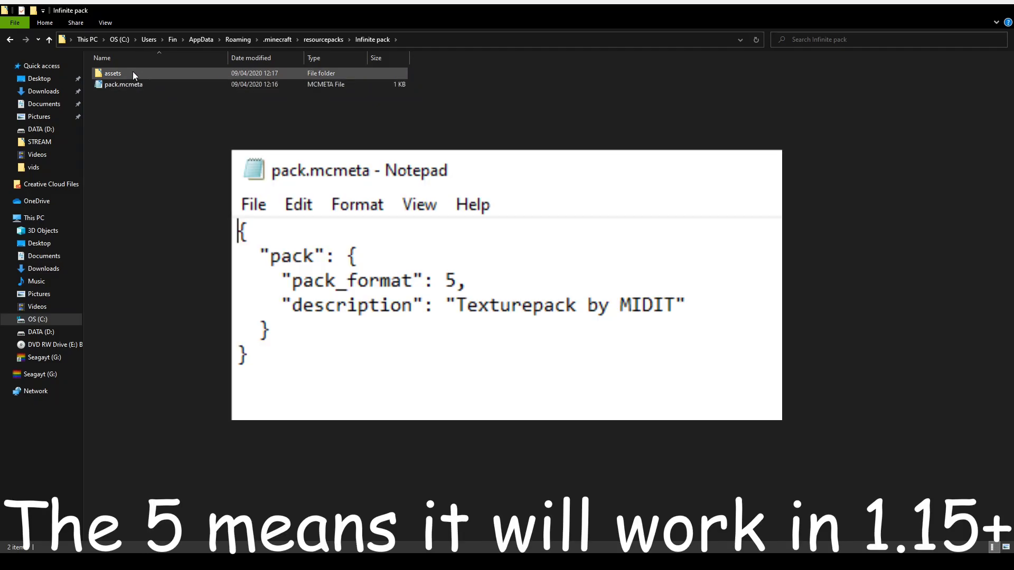
{"action": "double_click", "coordinate": [133, 72]}
{"action": "double_click", "coordinate": [140, 74]}
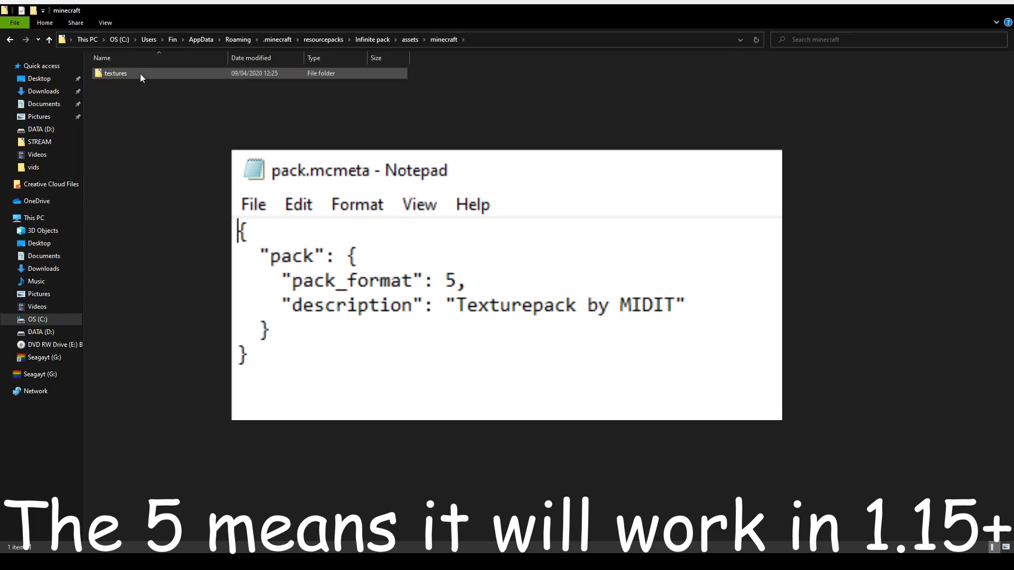
{"action": "double_click", "coordinate": [140, 74]}
{"action": "double_click", "coordinate": [141, 74]}
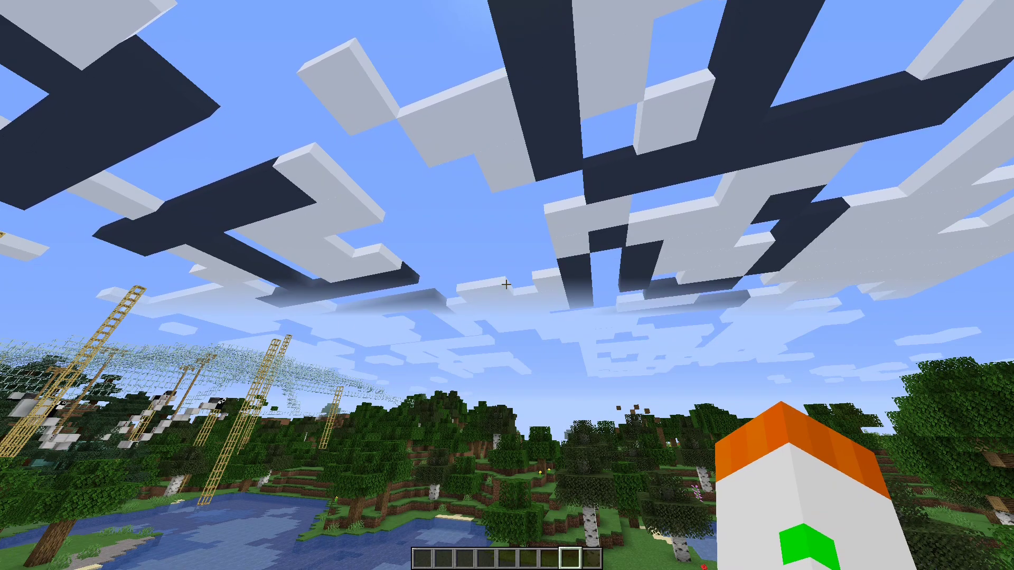
- Reload Minecraft's resource packs with F3+T to apply the new cloud texture
{"action": "key", "text": "F3+t"}
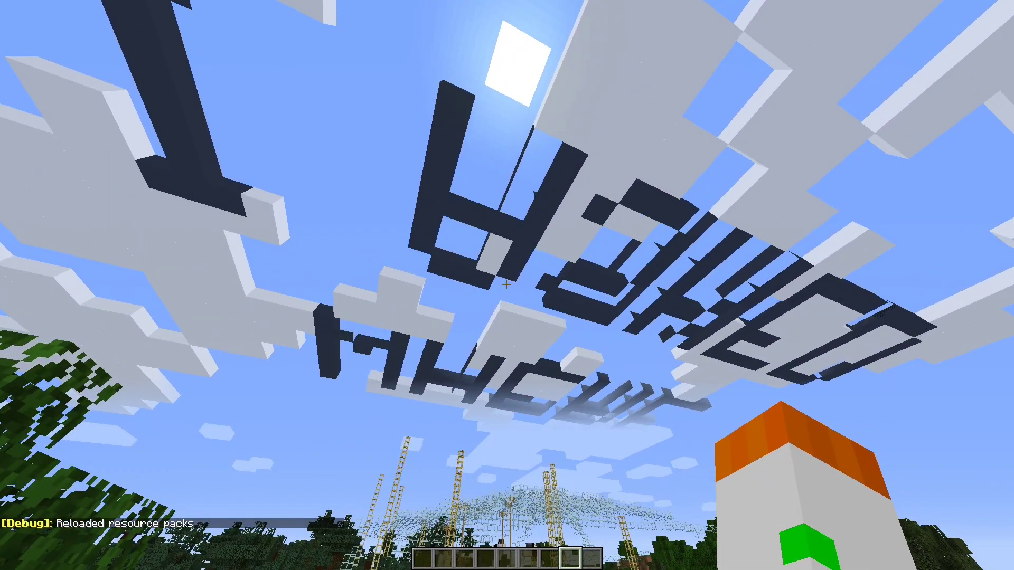
- Fly straight up through the cloud layer until above it
{"action": "key", "text": "space"}
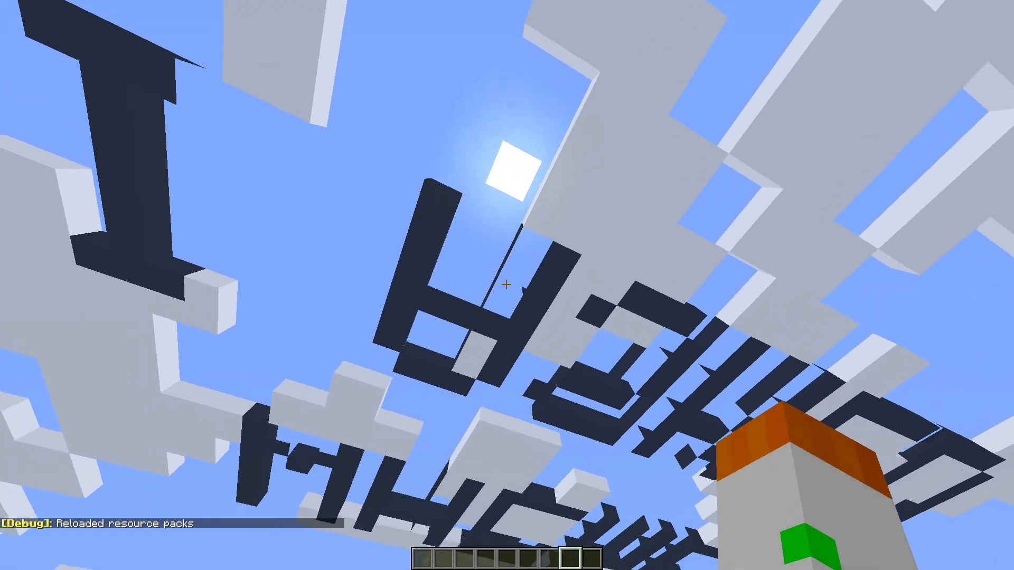
{"action": "key", "text": "space"}
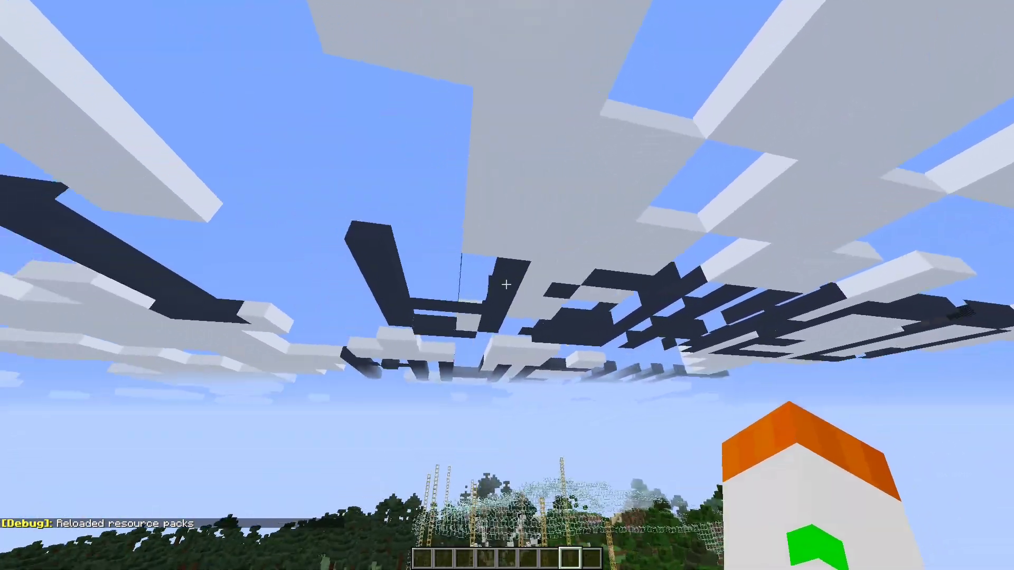
{"action": "mouse_move", "coordinate": [506, 285]}
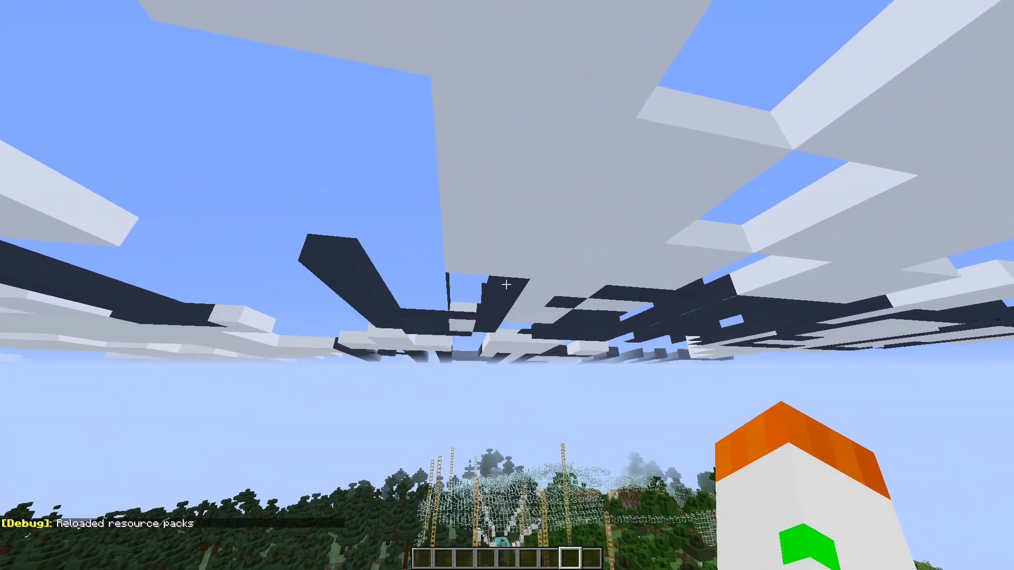
{"action": "key", "text": "space"}
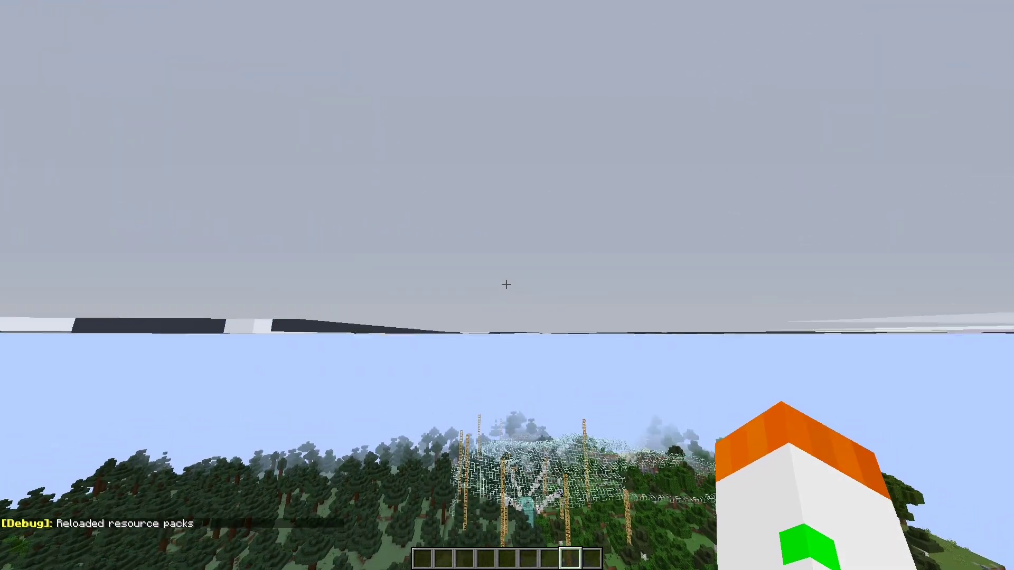
{"action": "key", "text": "space"}
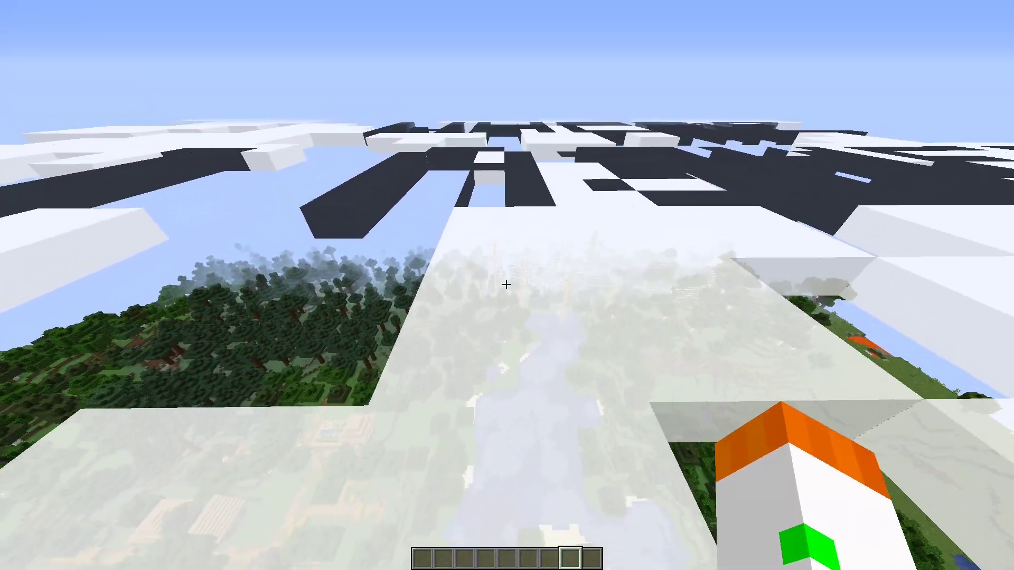
- Move forward and higher over the clouds to view the WHERE / I ASKED letters
{"action": "key", "text": "w"}
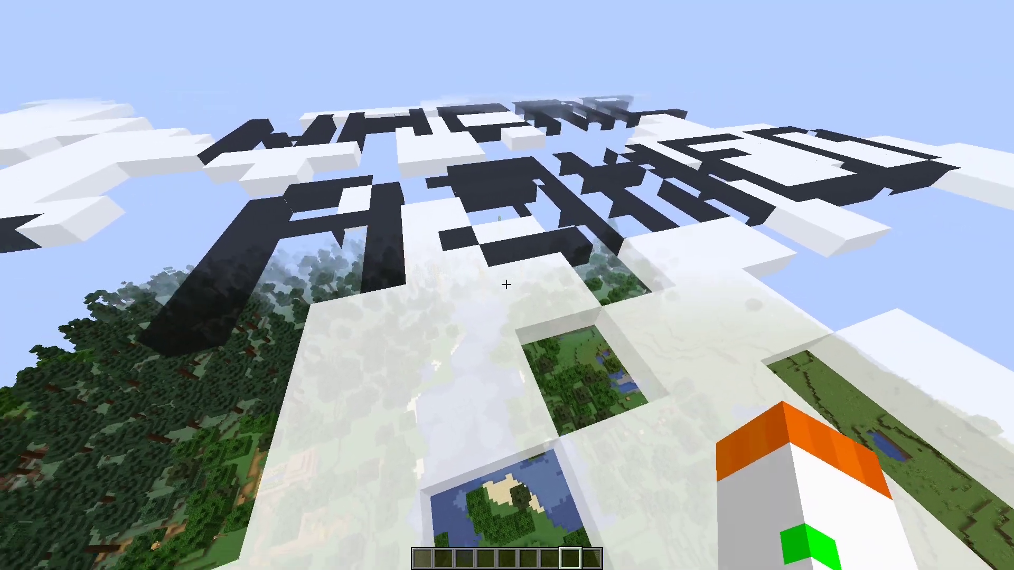
{"action": "key", "text": "space"}
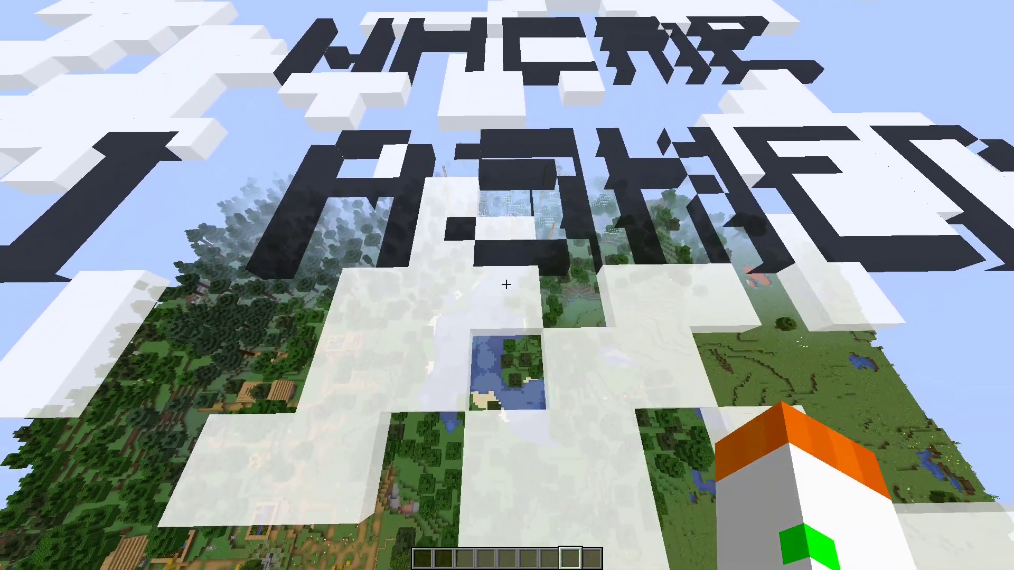
{"action": "key", "text": "w"}
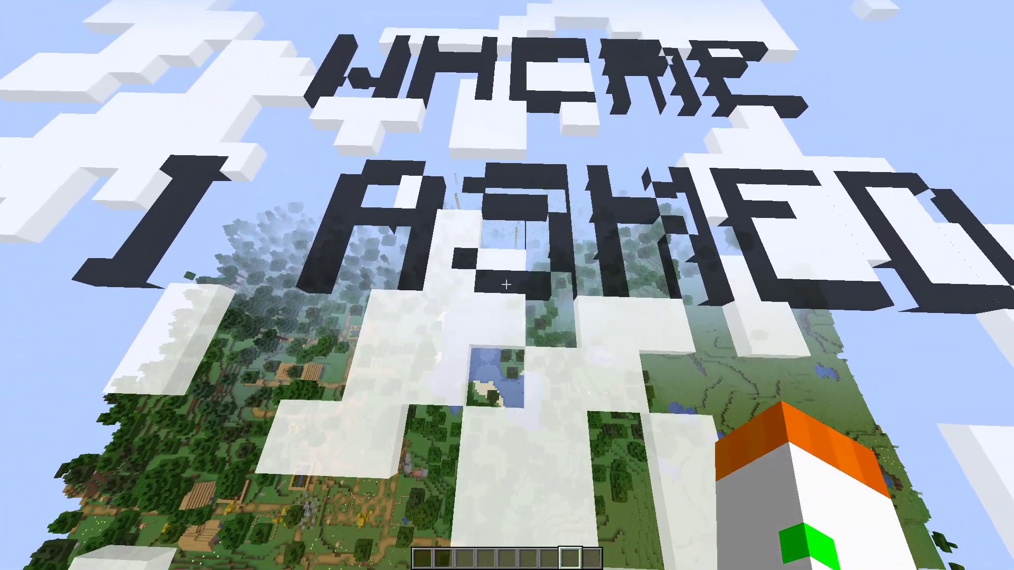
{"action": "key", "text": "space"}
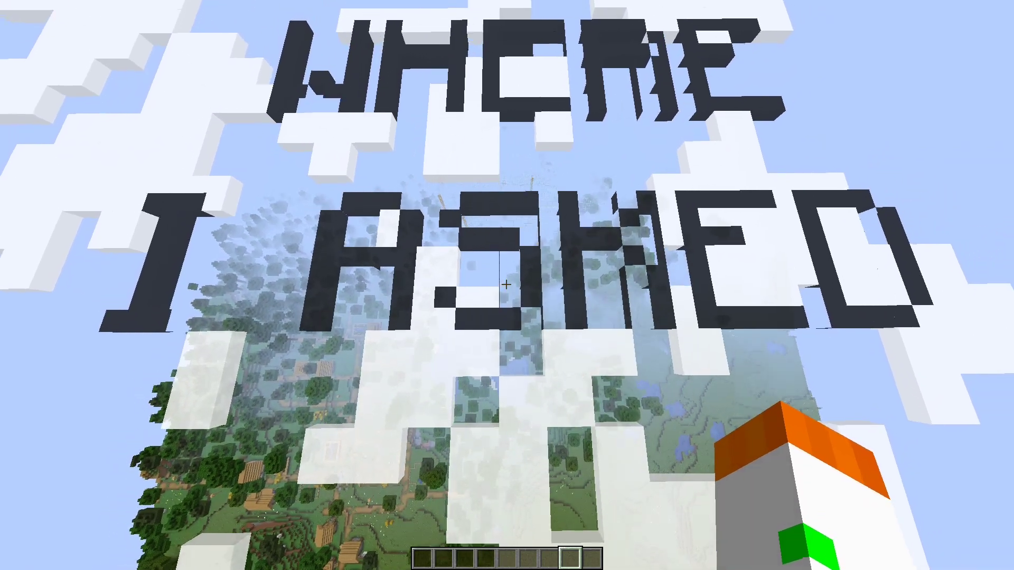
{"action": "key", "text": "w"}
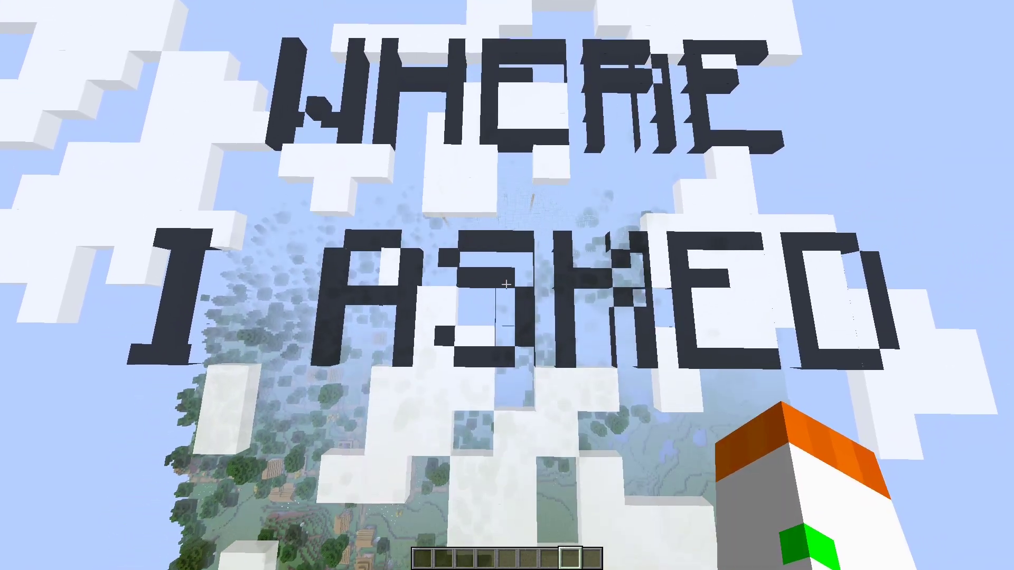
{"action": "key", "text": "w"}
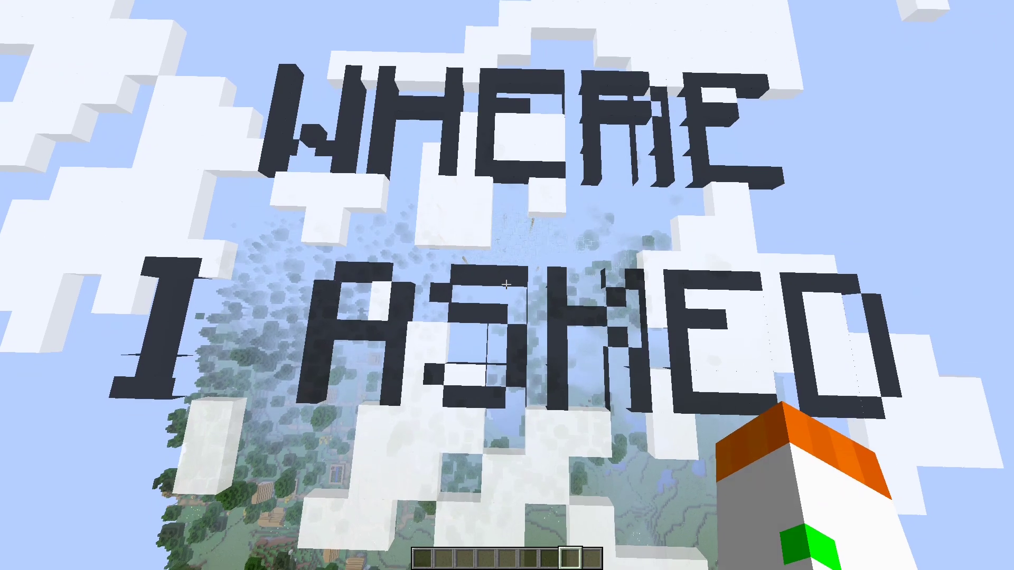
{"action": "key", "text": "w"}
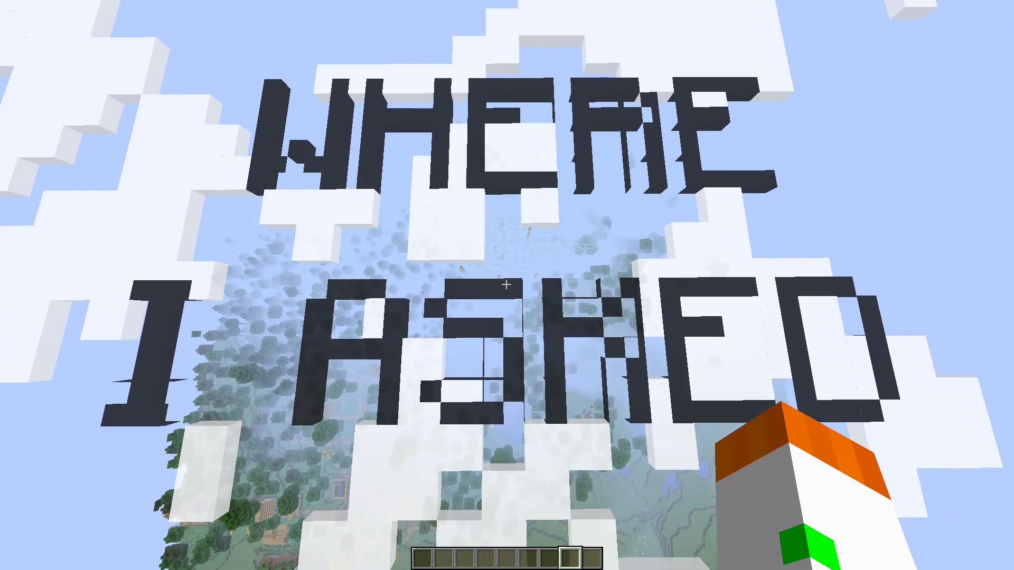